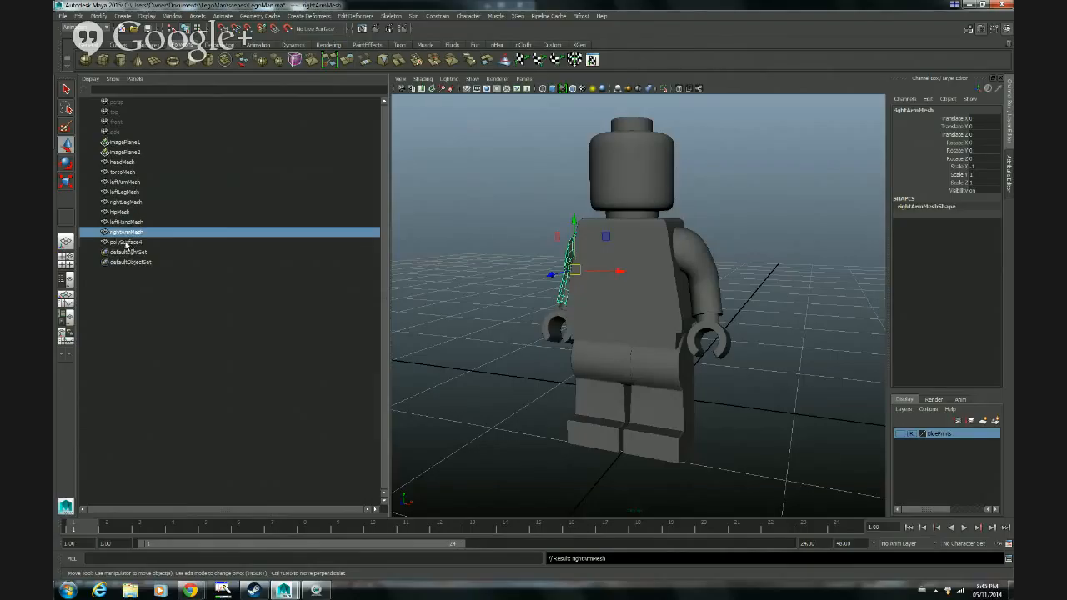
Rename polySurface4, the mesh of the right hand, as rightHandMesh.
left_click(126, 241)
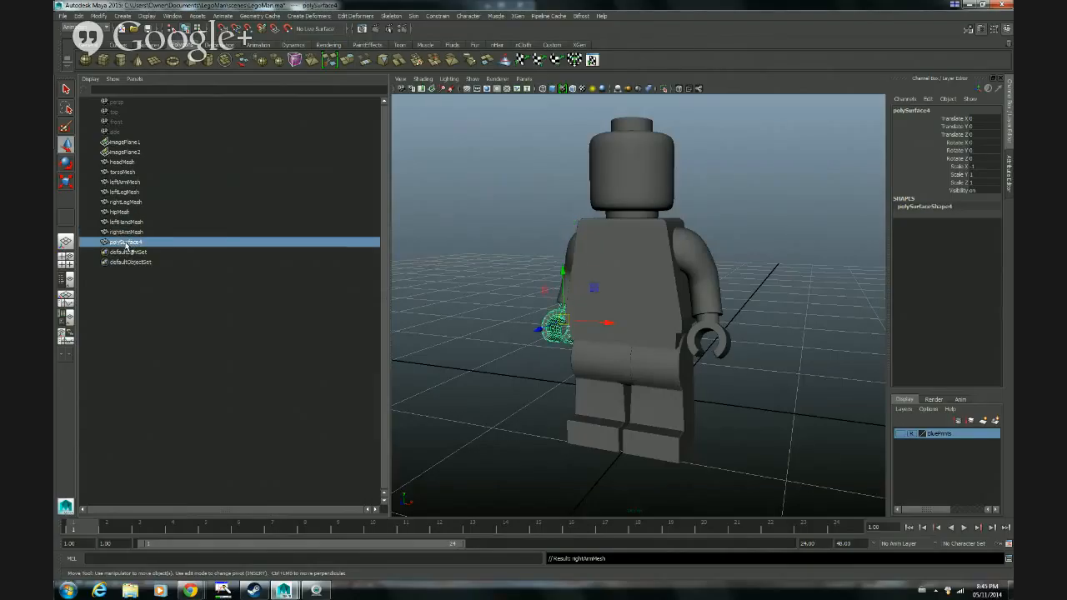
double_click(126, 242)
type("rightHa")
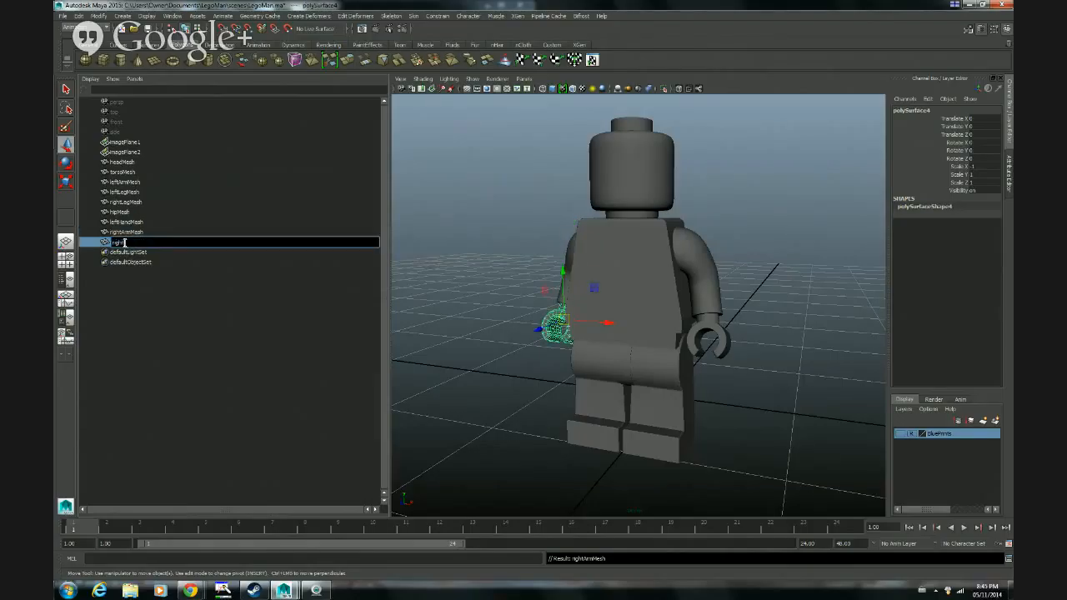
type("ndMesh")
key("Return")
type("htHa")
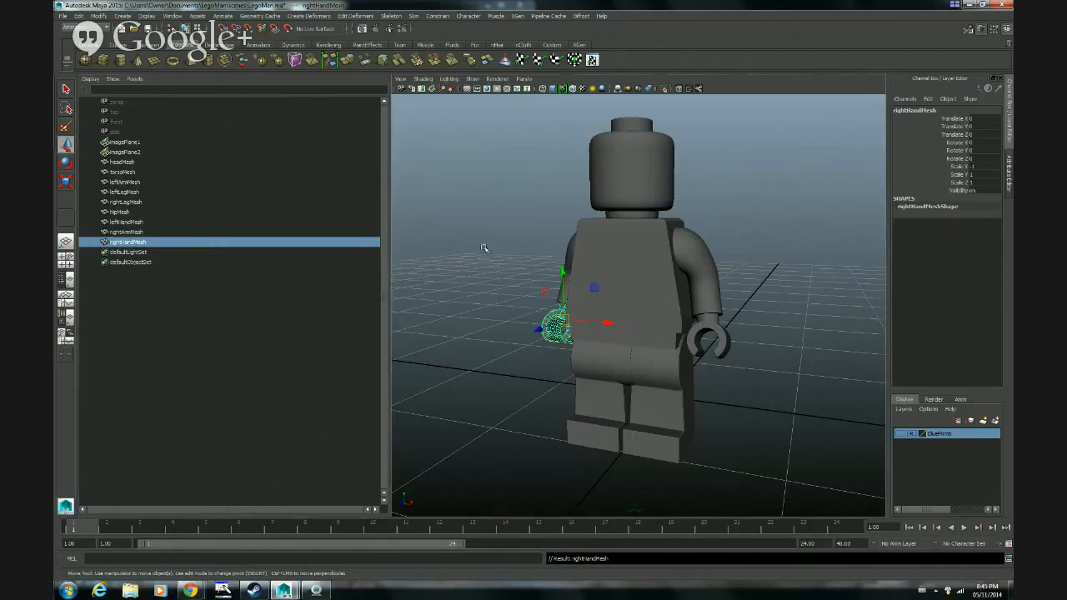
Check which body parts the headMesh, torsoMesh and leftArmMesh entries refer to.
left_click_drag(484, 248, 709, 250, "alt")
left_click(504, 220)
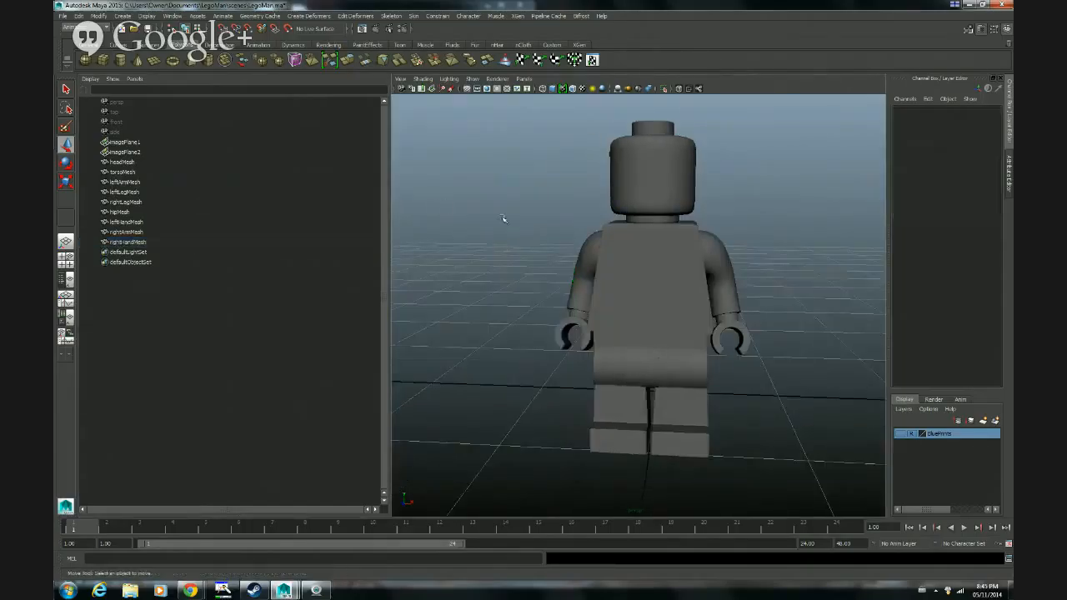
left_click(123, 163)
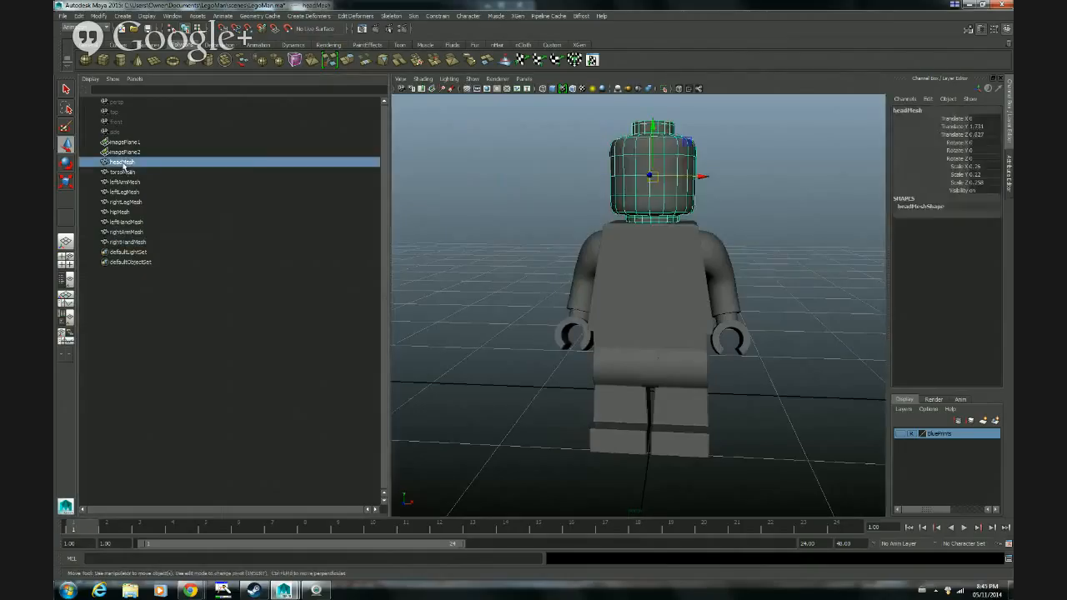
left_click(129, 173)
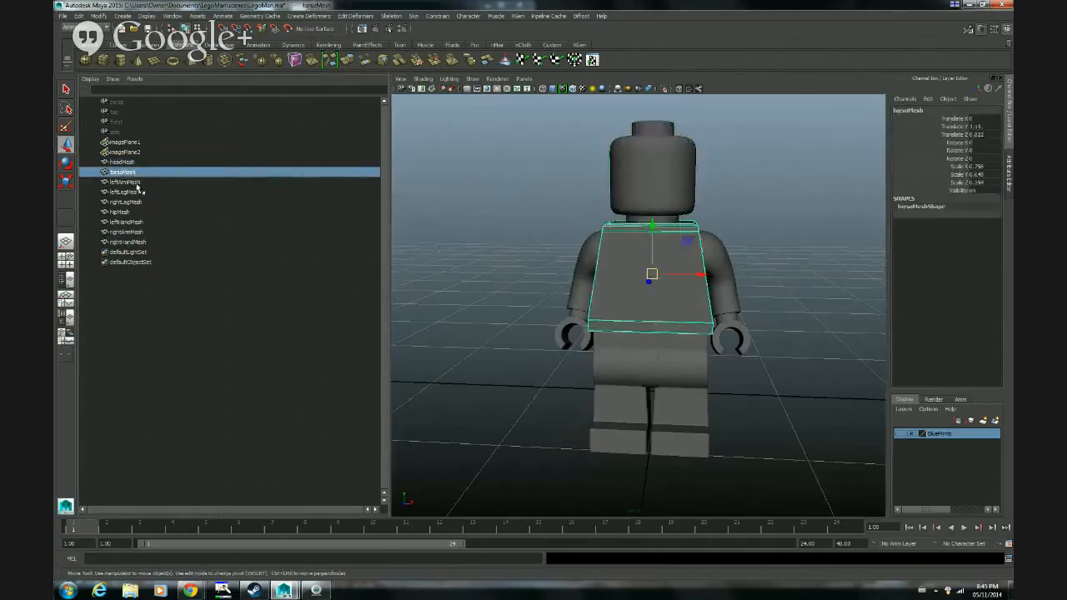
left_click(129, 183)
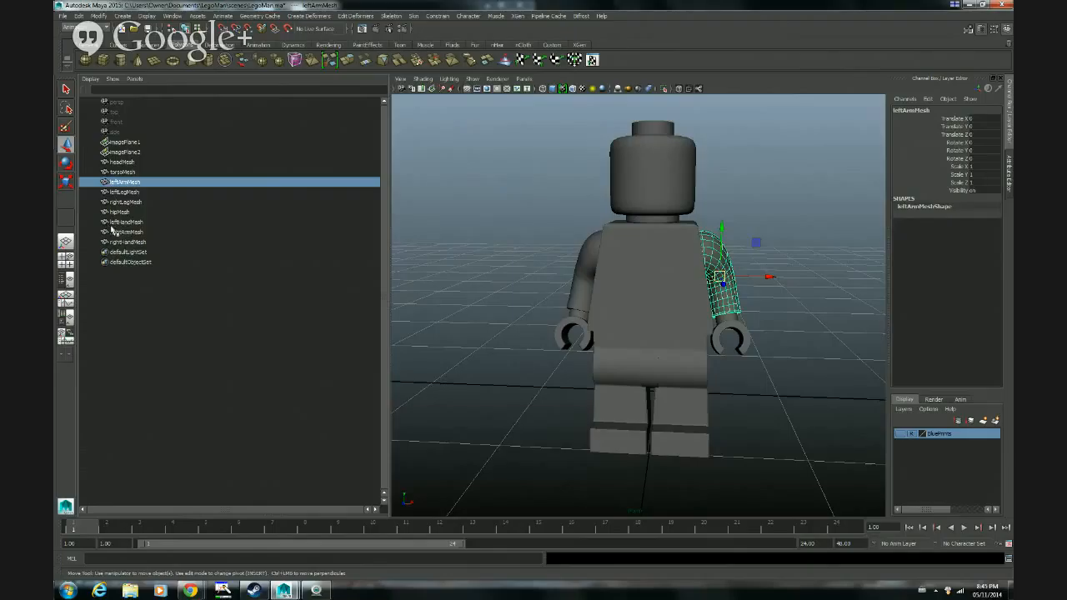
Parent leftHandMesh under leftLegMesh and expand leftLegMesh to show its child.
left_click(127, 223)
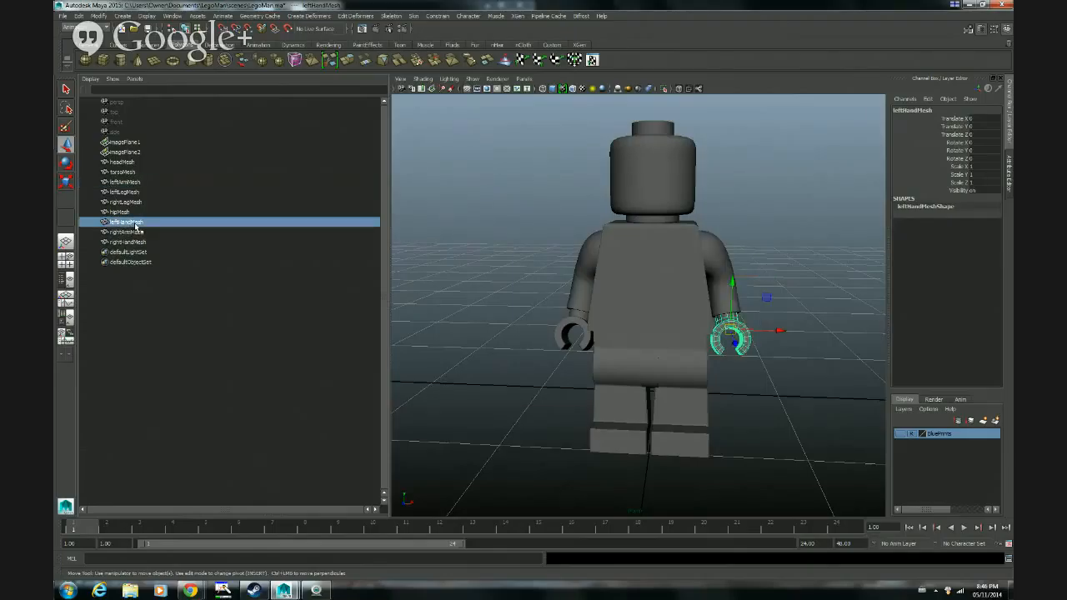
middle_click_drag(136, 225, 135, 195)
middle_click_drag(135, 196, 136, 195)
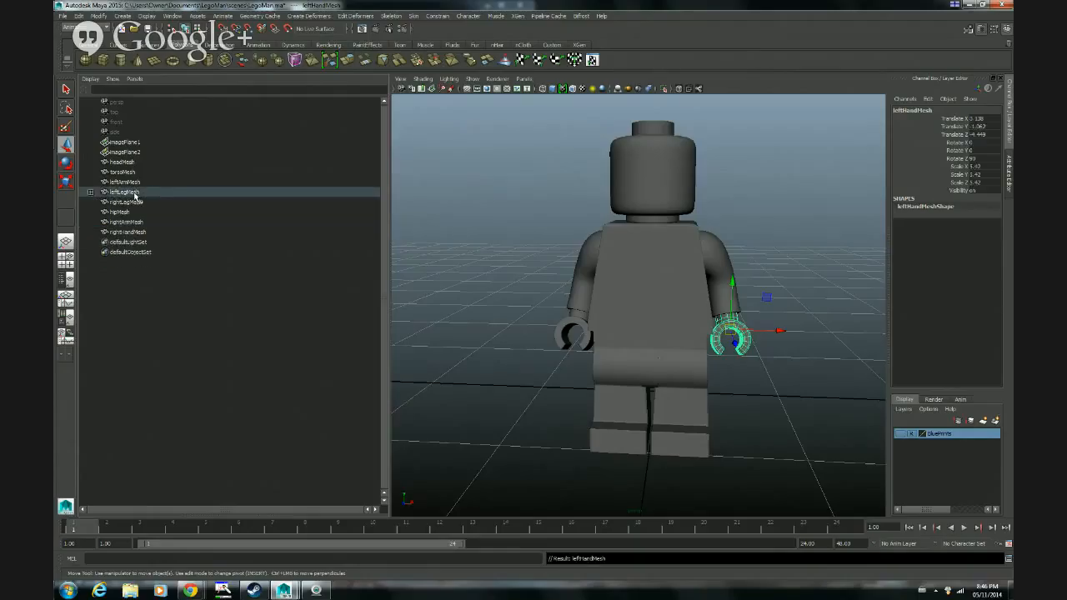
left_click(90, 193)
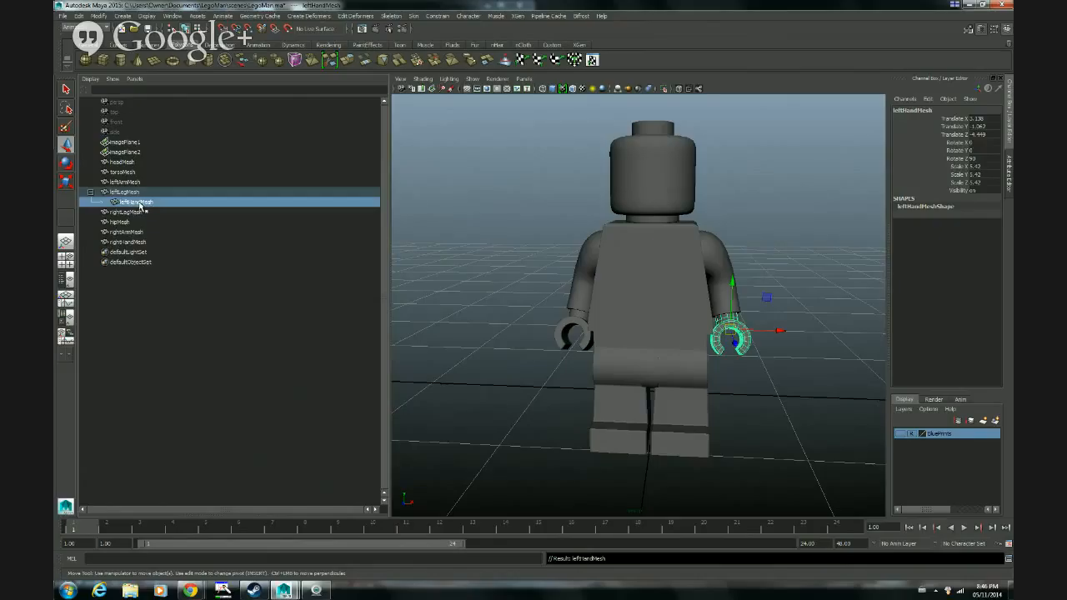
Reorder the top-level outline so leftHandMesh, rightArmMesh and rightHandMesh follow directly after leftArmMesh.
middle_click_drag(139, 207, 137, 194)
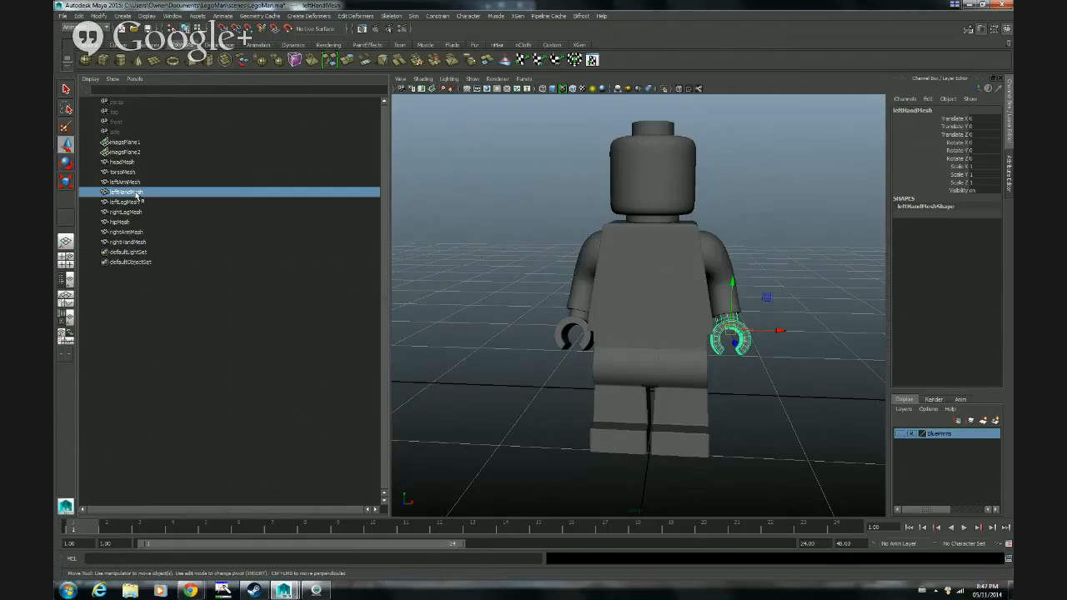
left_click(137, 233)
middle_click_drag(138, 235, 134, 202)
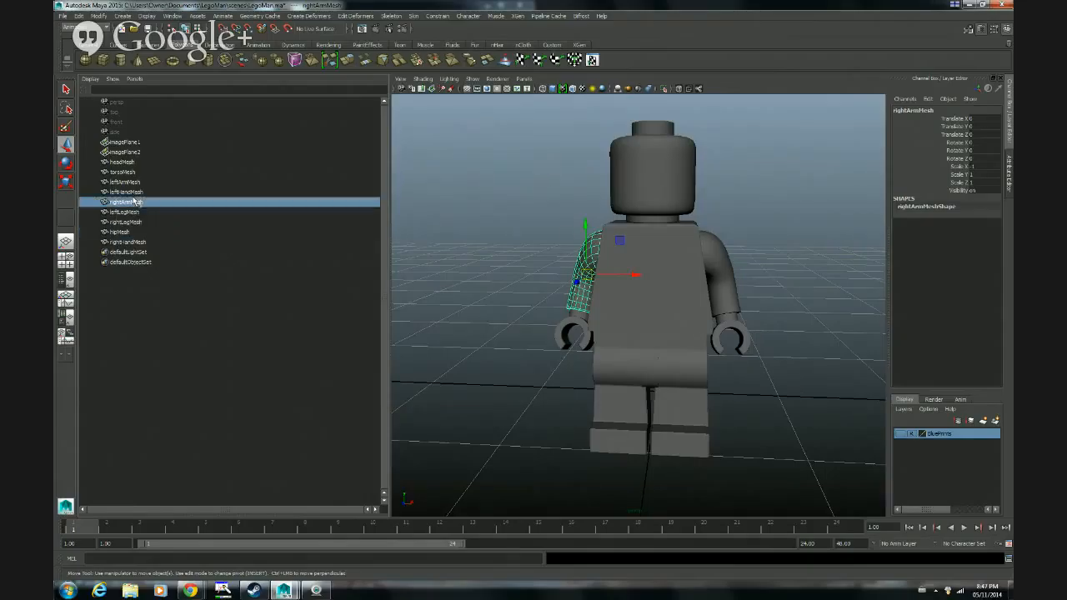
left_click(136, 244)
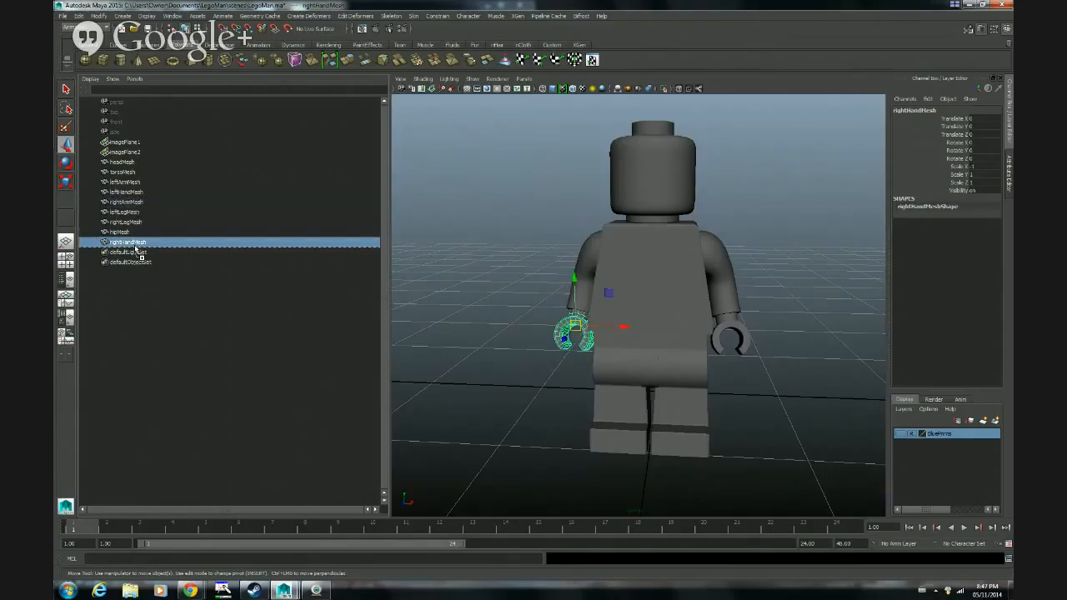
middle_click_drag(139, 247, 141, 208)
Move hipMesh directly beneath torsoMesh in the outline order.
left_click(126, 232)
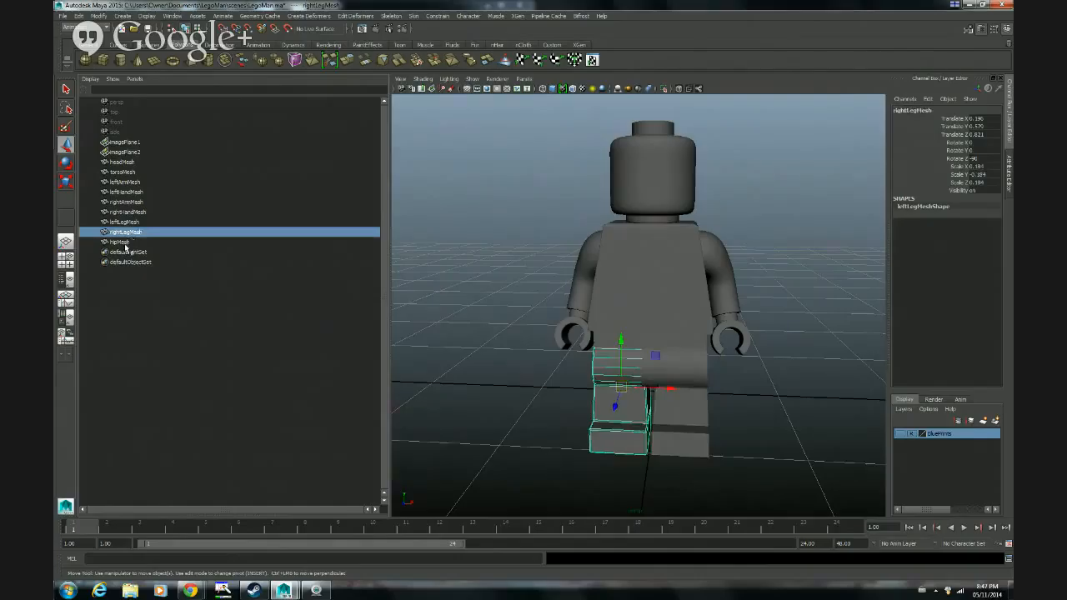
left_click(123, 244)
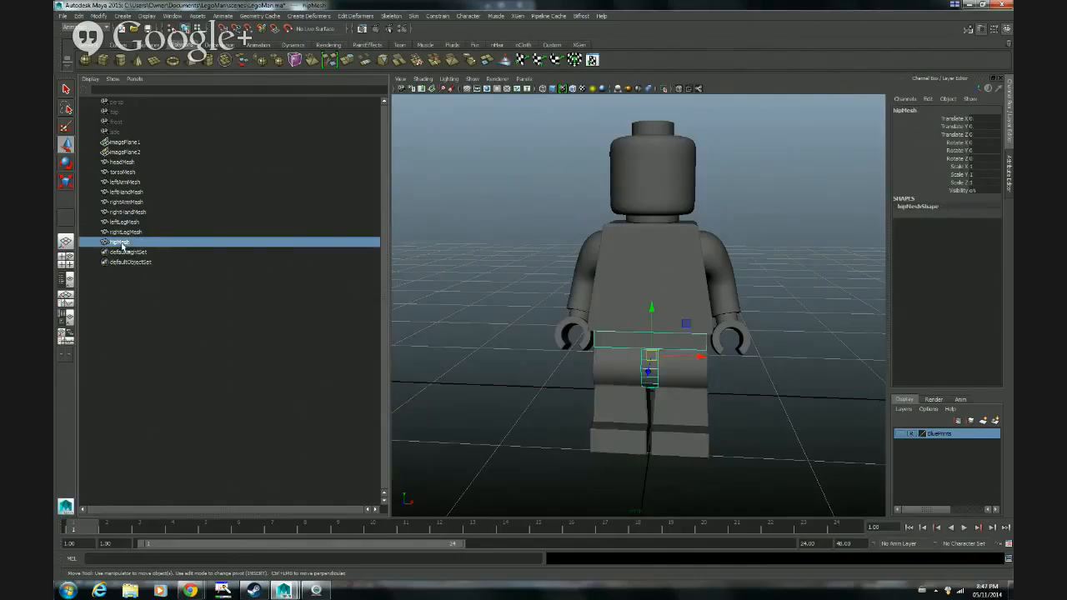
middle_click_drag(122, 243, 136, 181)
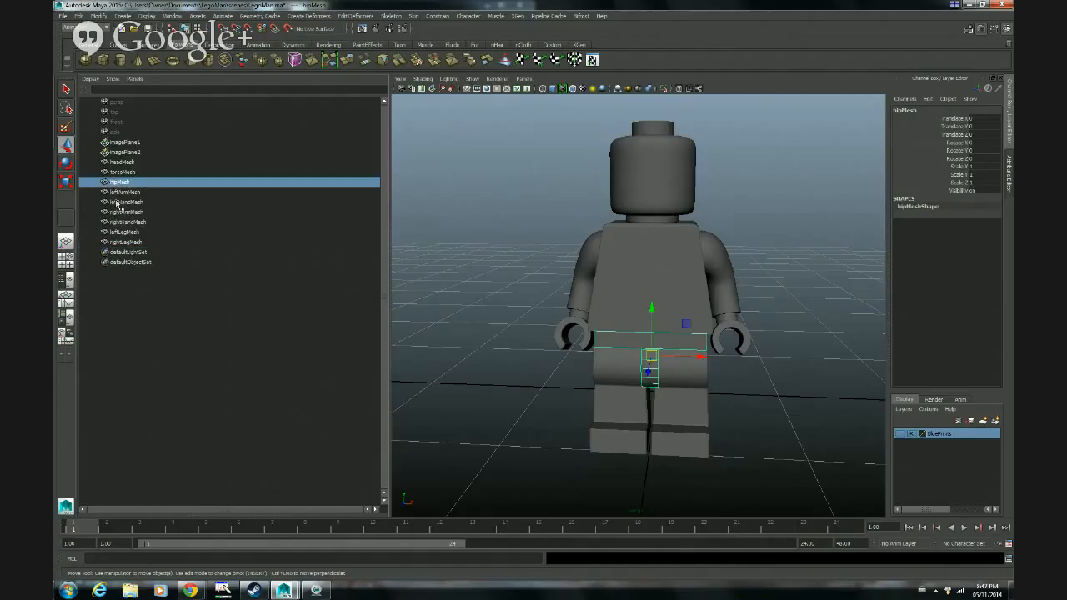
Group all the body meshes from headMesh through rightLegMesh.
left_click(123, 161)
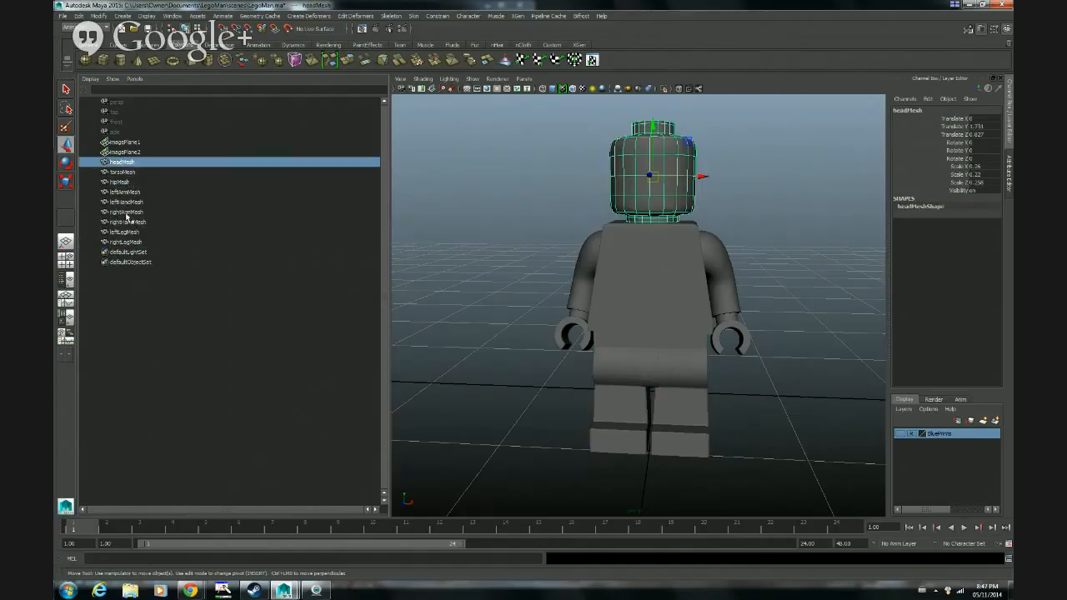
left_click(130, 172)
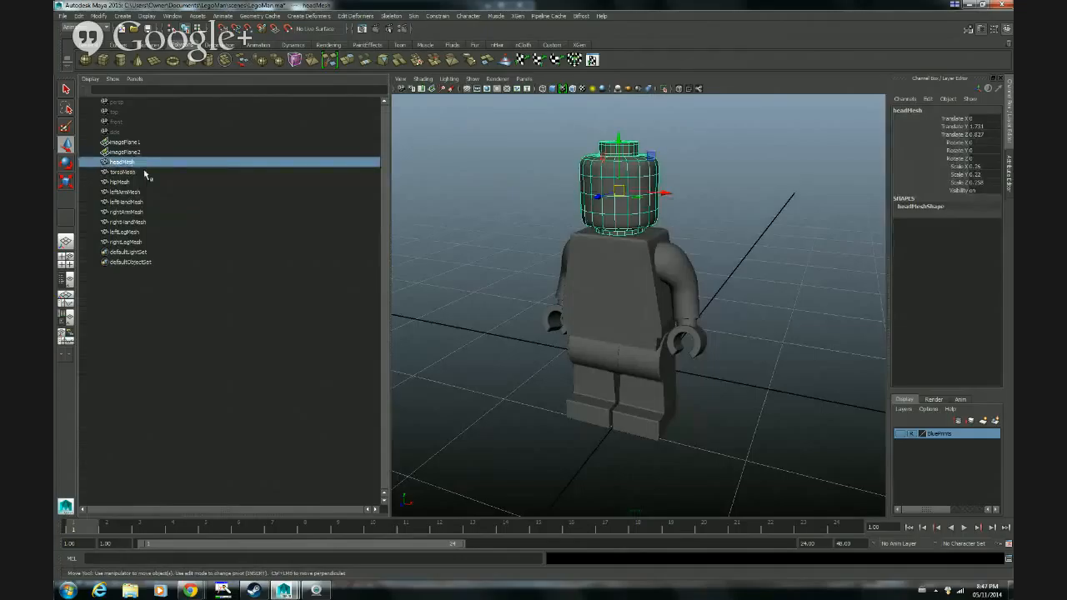
left_click(126, 242, "shift")
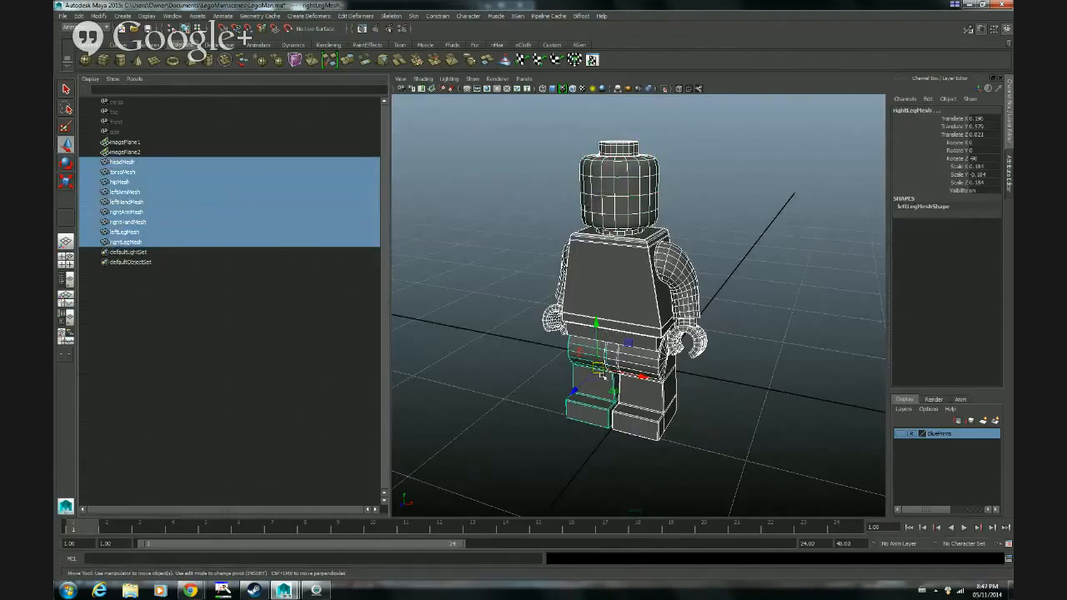
key("ctrl+g")
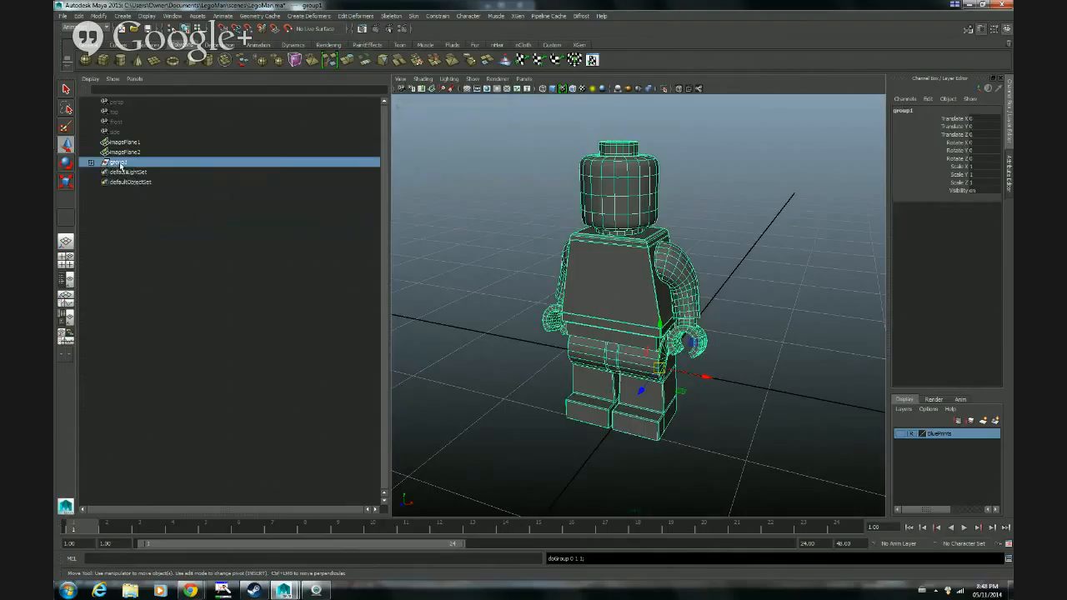
left_click(520, 244)
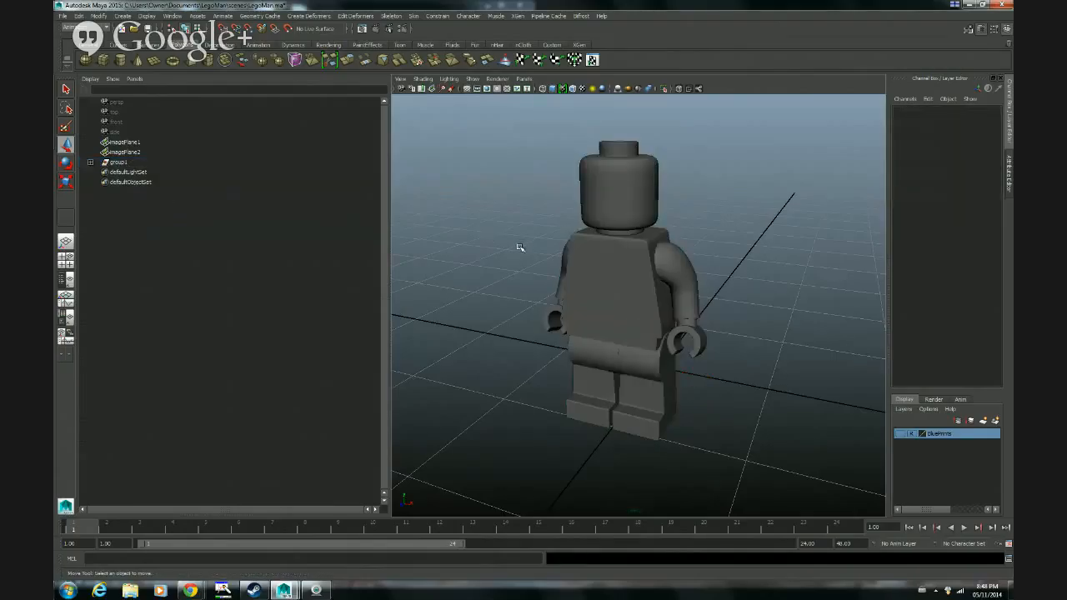
left_click(625, 191)
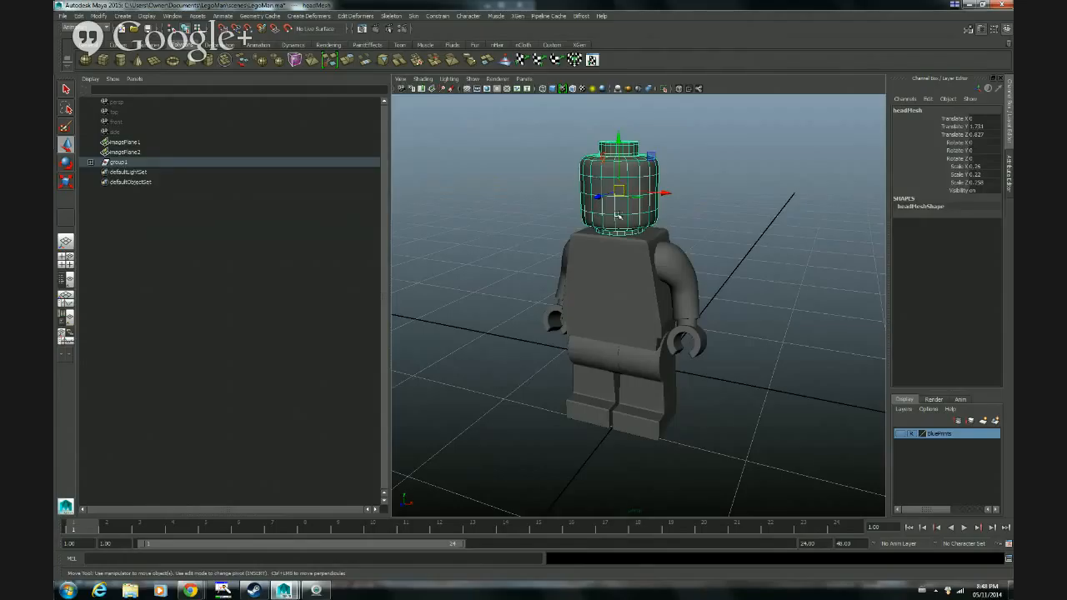
Expand the new group of body meshes and rename it as legoManMesh.
left_click(119, 161)
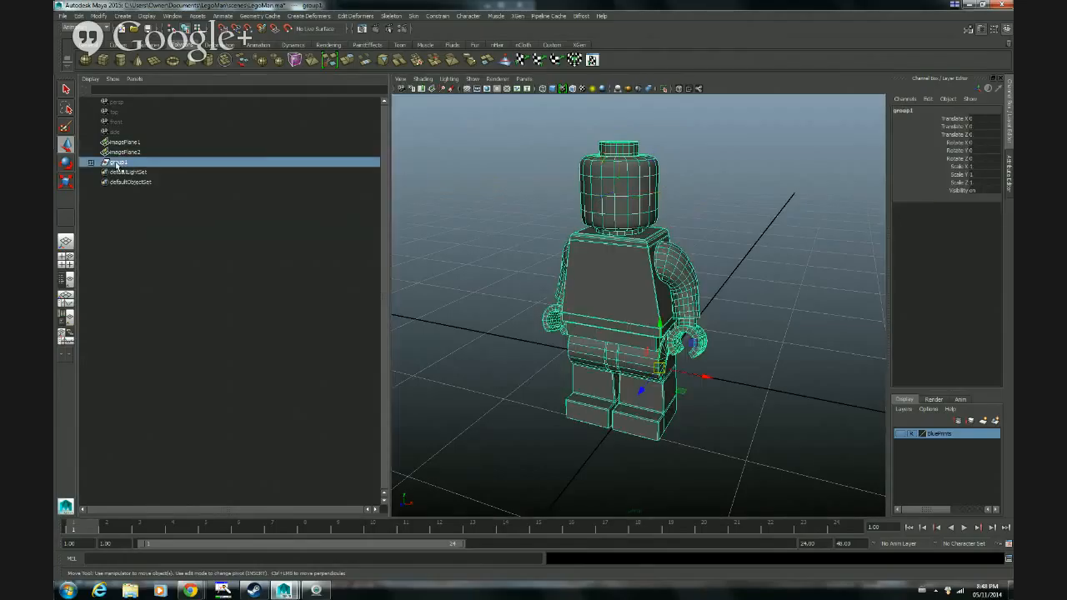
mouse_move(658, 381)
left_mouse_down("alt")
mouse_move(529, 370)
mouse_move(654, 389)
left_mouse_up("alt")
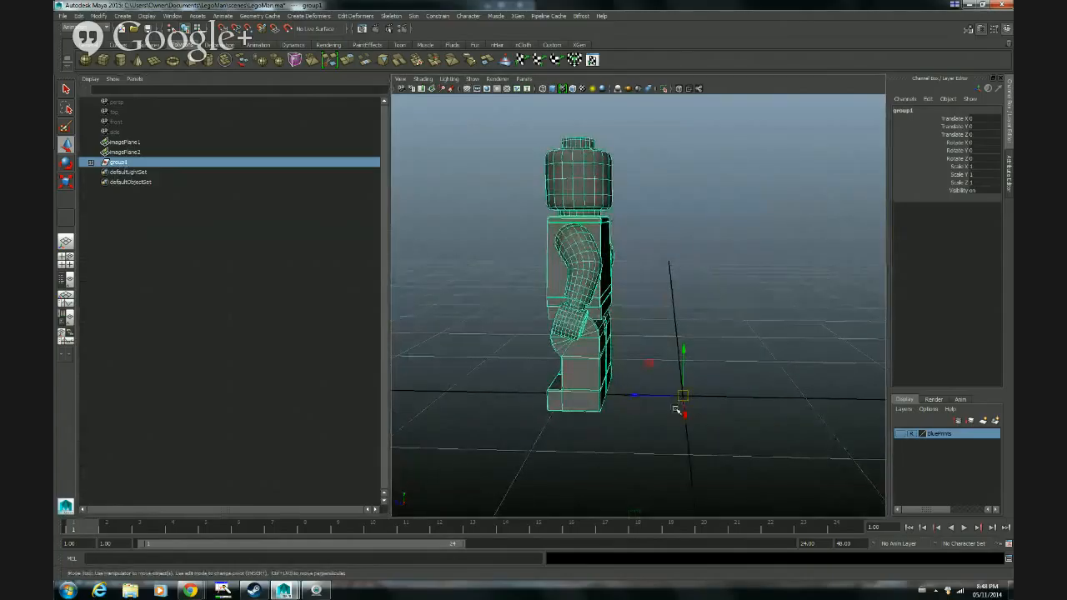
left_click(90, 162)
double_click(147, 161)
type("lego")
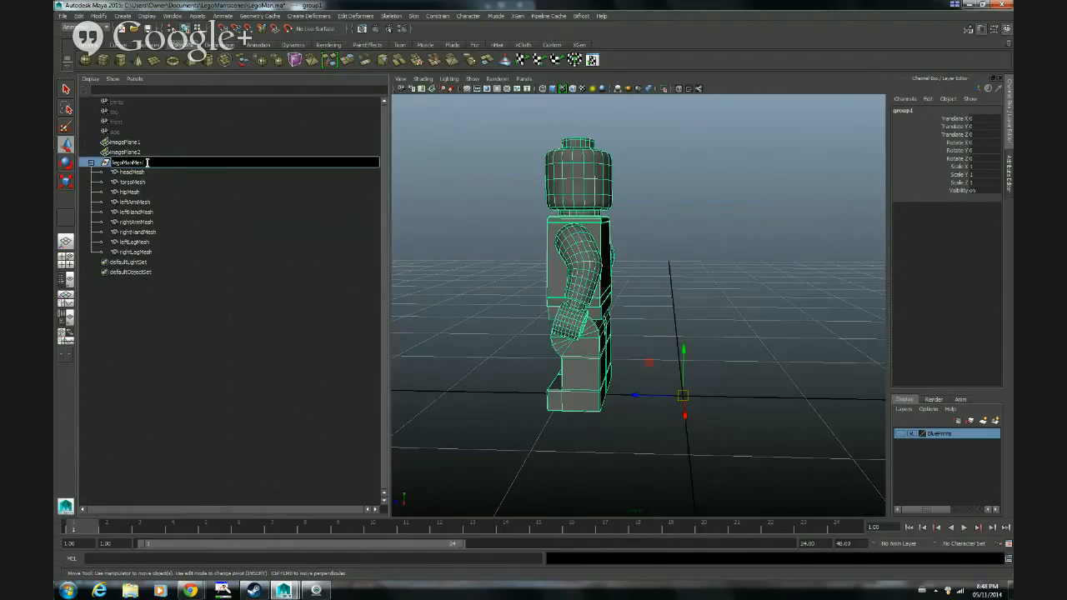
type("ManMesh")
key("Return")
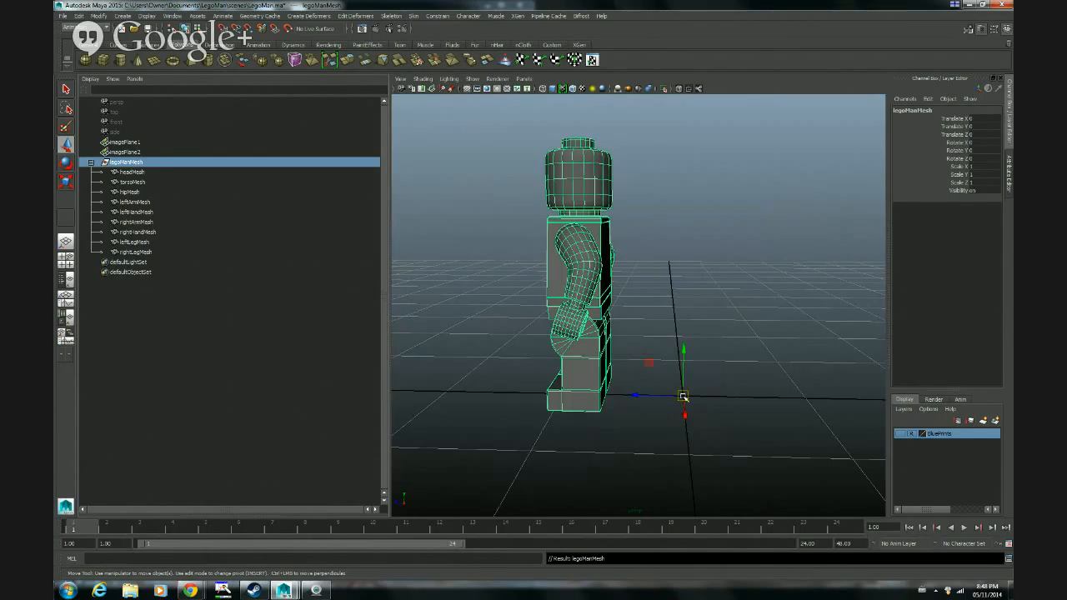
In a full-size side view, move legoManMesh along Z to about -0.826, centring the figure on the vertical grid line.
left_click_drag(708, 382, 690, 291, "alt")
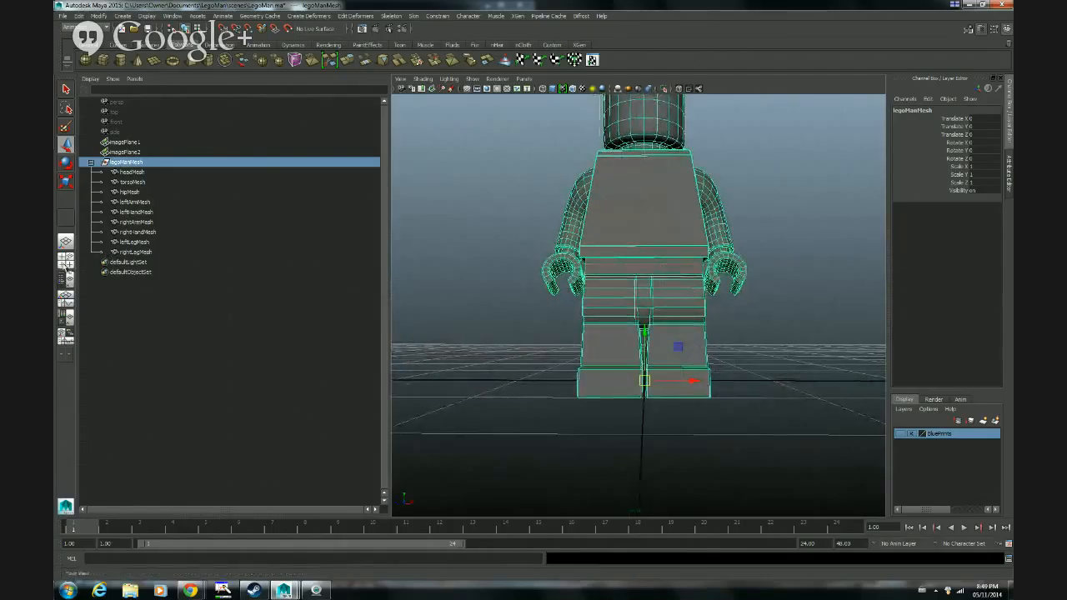
left_click(65, 260)
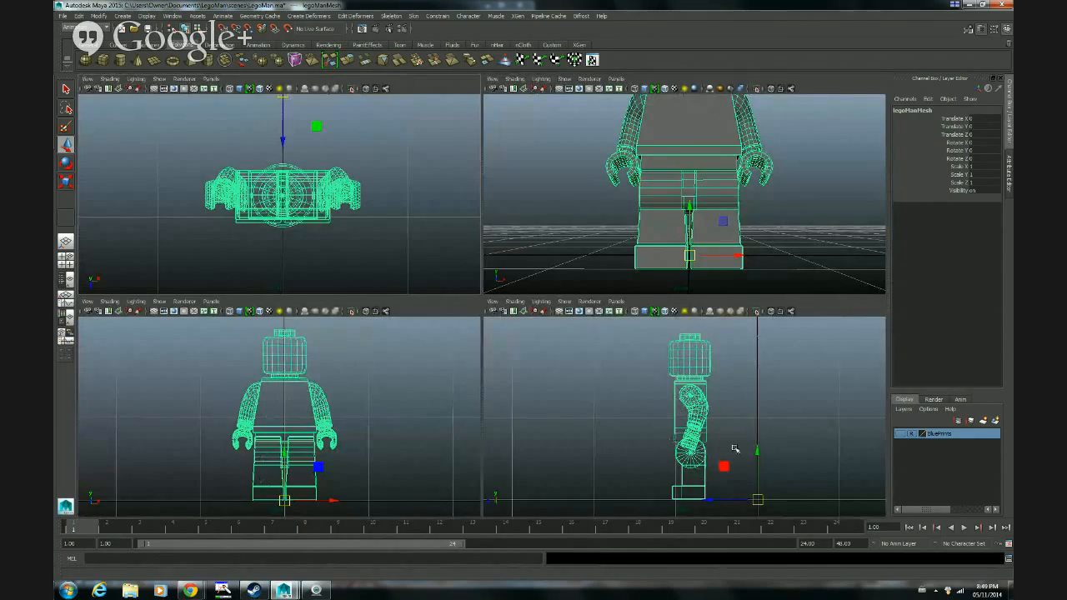
key("space")
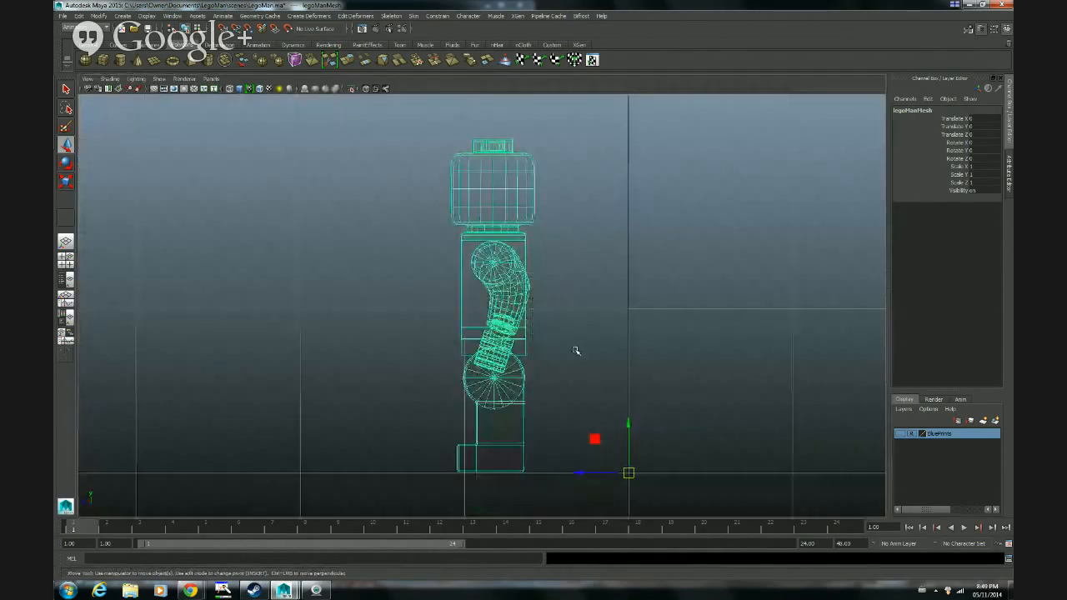
middle_click_drag(700, 408, 562, 397, "alt")
left_click_drag(436, 465, 573, 464)
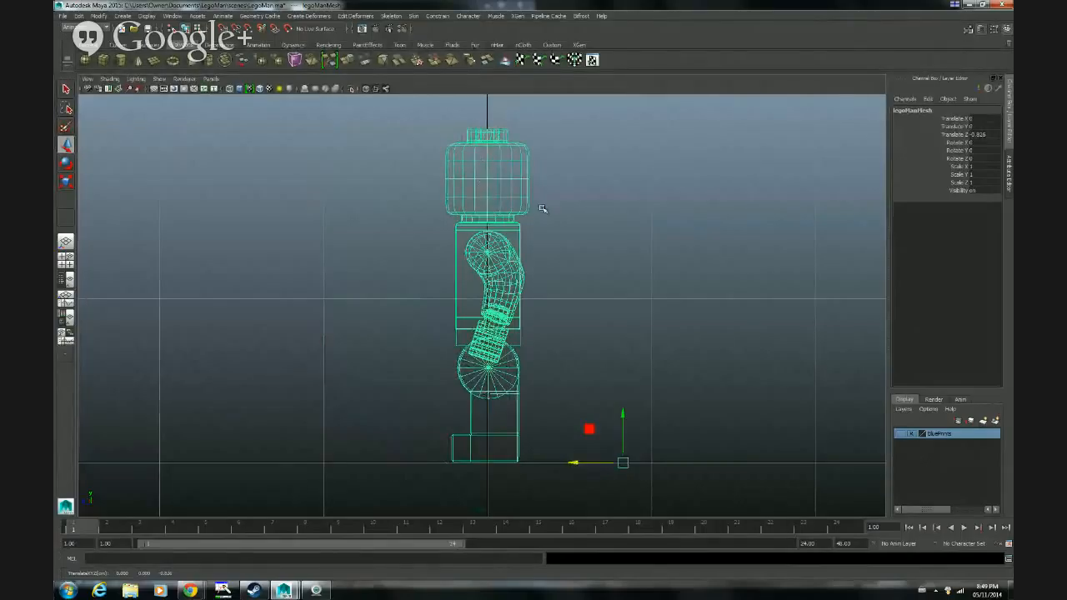
Examine in the side view how the head and body of the figure line up with the vertical centre line.
middle_click_drag(544, 209, 471, 298, "alt")
scroll(471, 298, "up", 10)
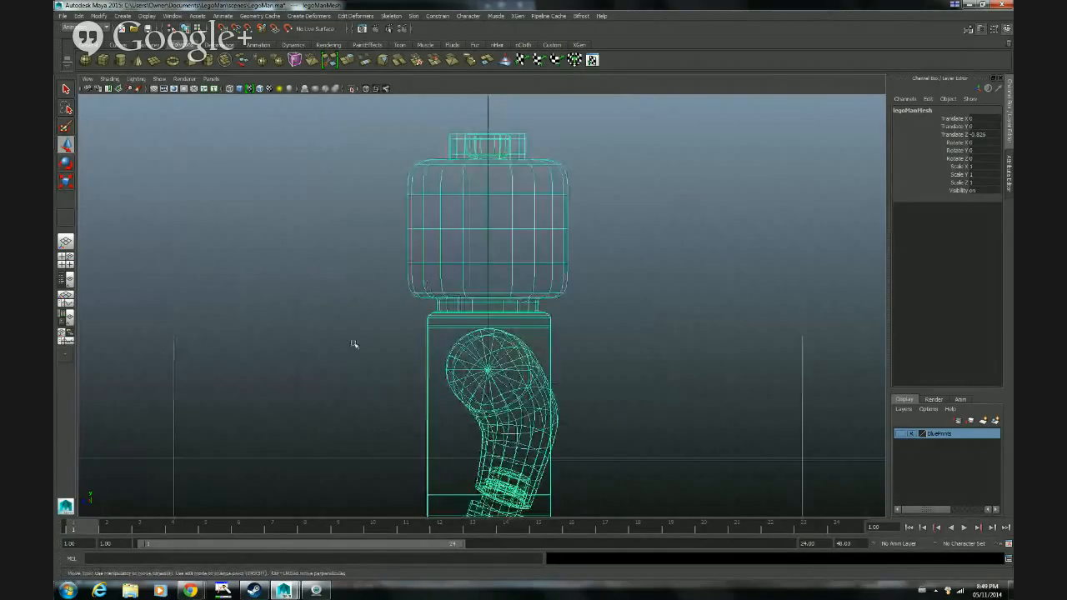
middle_click_drag(676, 213, 672, 381, "alt")
right_click_drag(368, 358, 459, 358, "alt")
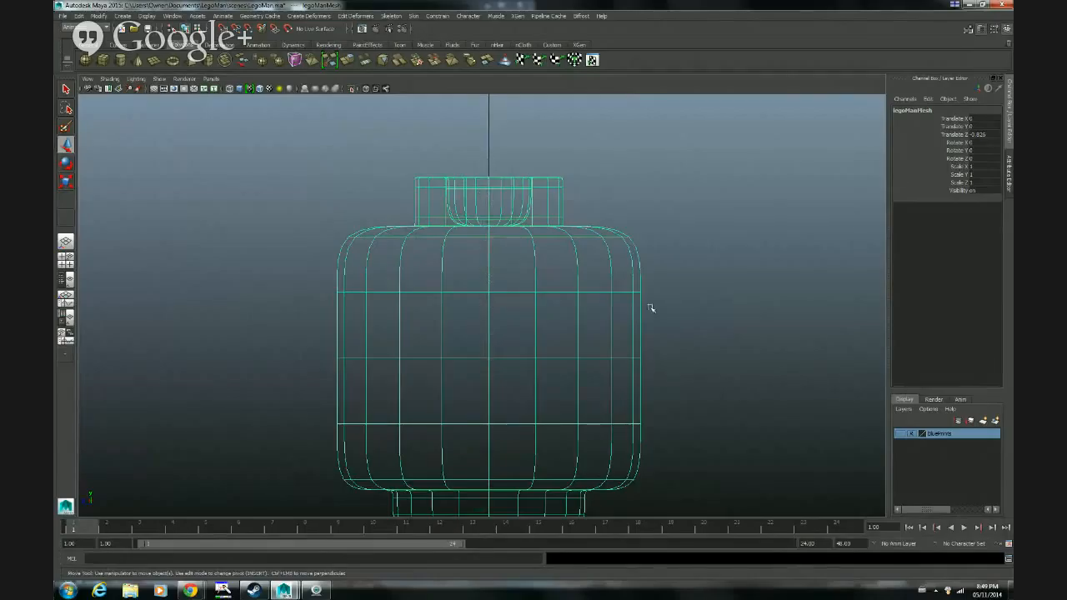
right_click_drag(651, 308, 567, 362, "alt")
middle_click_drag(567, 362, 559, 243, "alt")
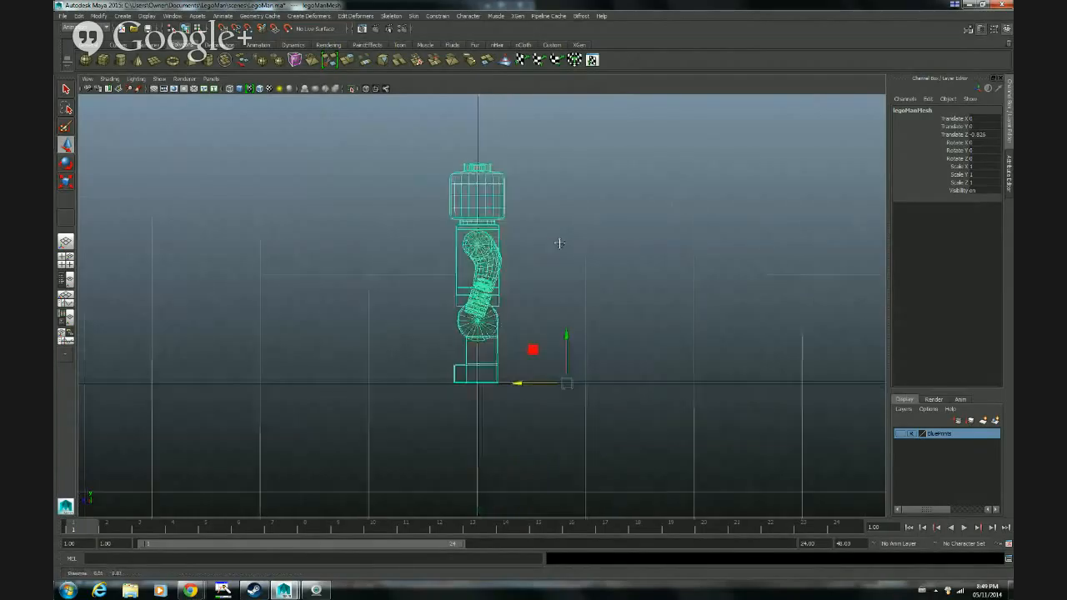
right_click_drag(561, 276, 769, 270, "alt")
middle_click_drag(564, 214, 567, 252, "alt")
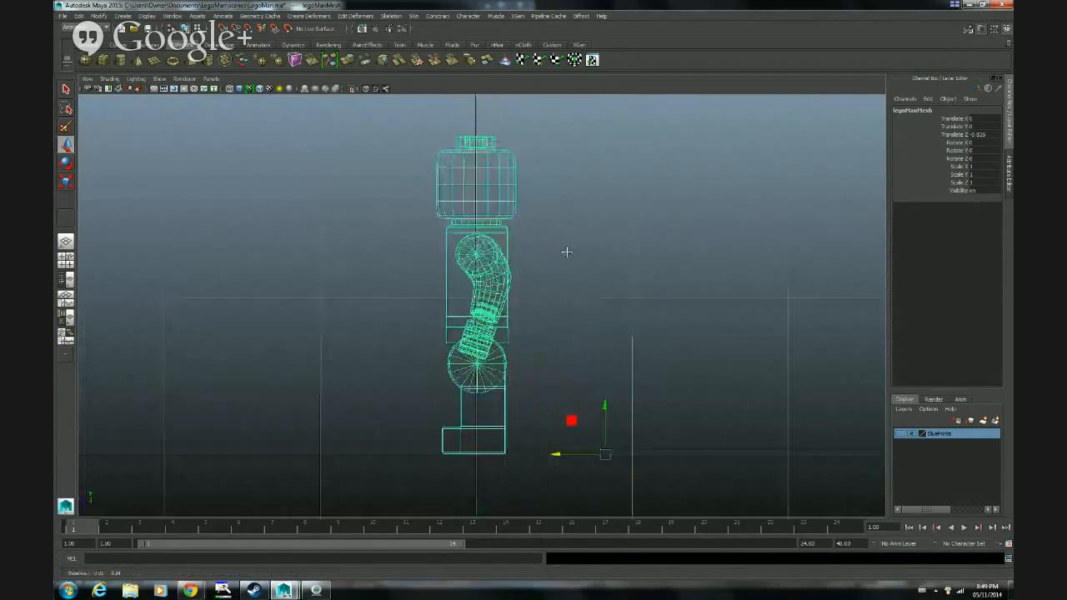
right_click_drag(557, 254, 570, 271, "alt")
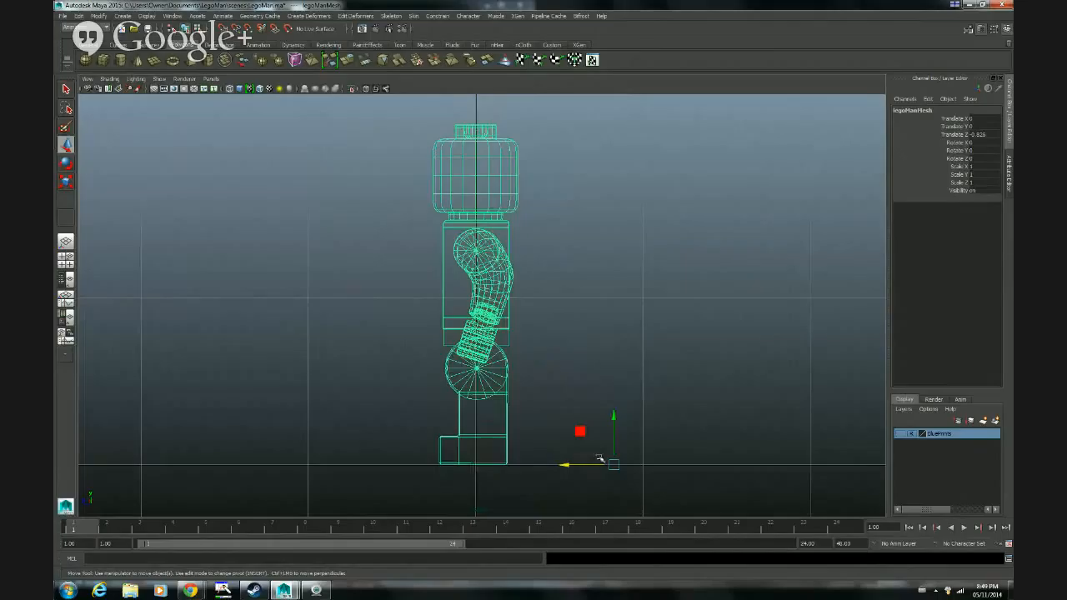
Move the pivot of legoManMesh along Z to the world origin beneath the figure's feet.
key("Insert")
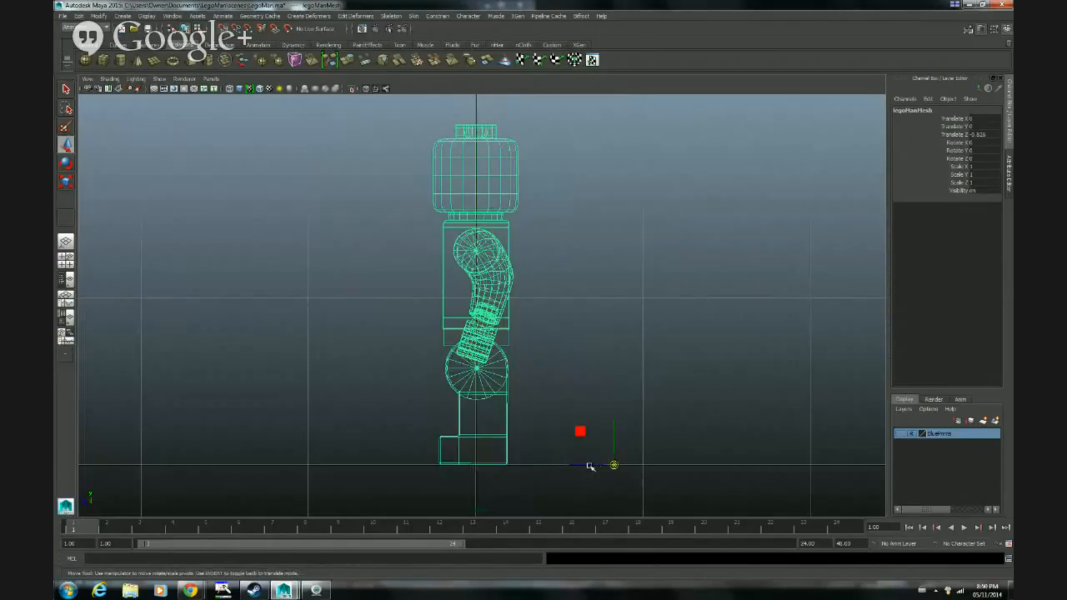
left_click_drag(591, 467, 542, 464)
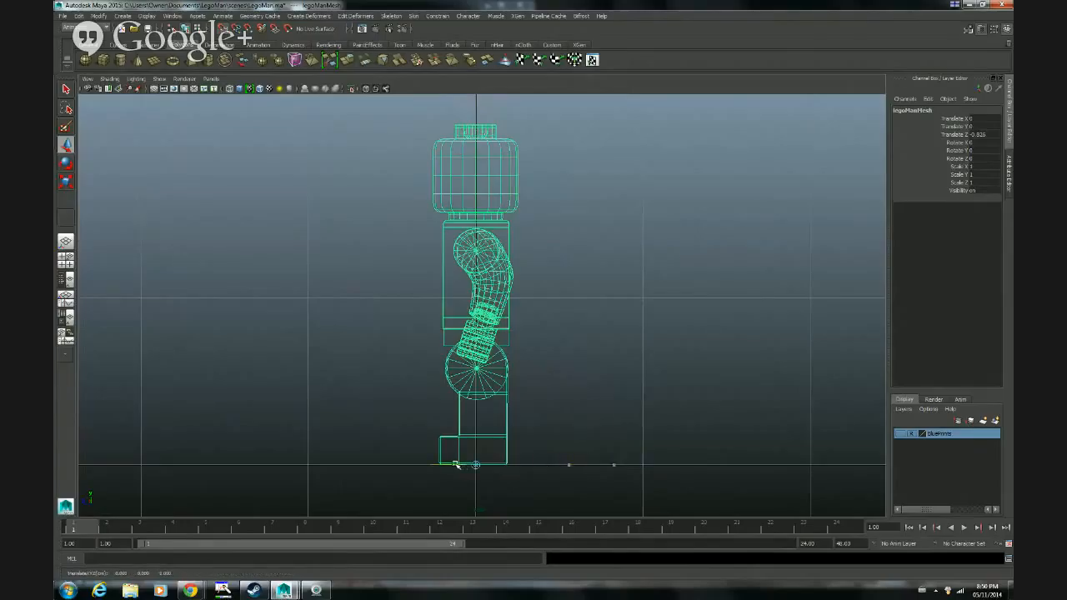